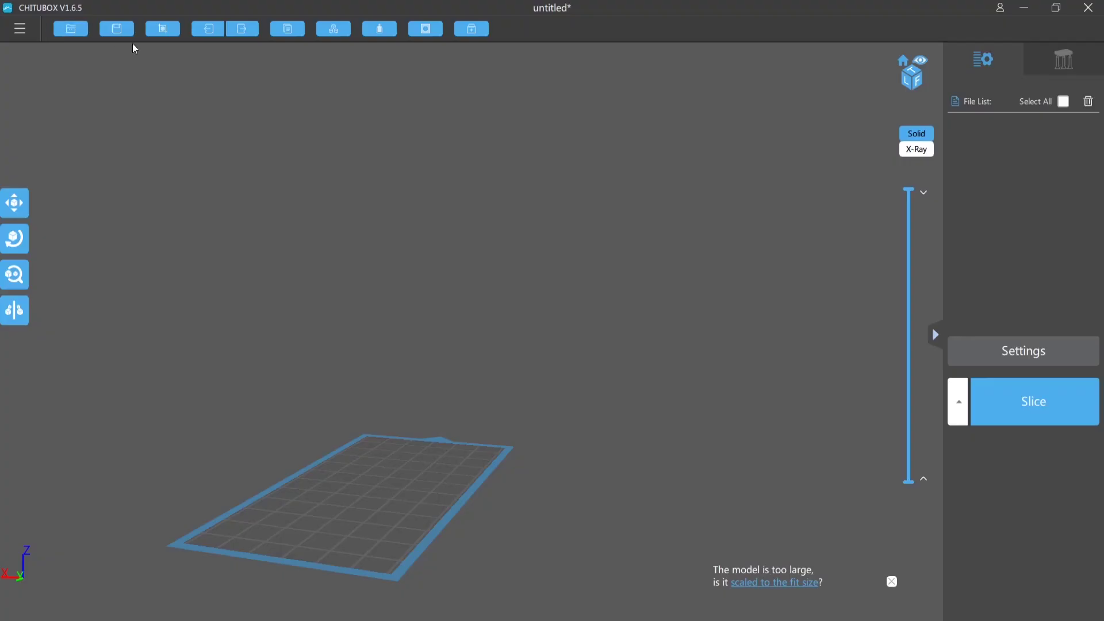
Rotate the Baby Yoda model -90° about Z so it faces front
drag(599, 476, 328, 505)
click(5, 241)
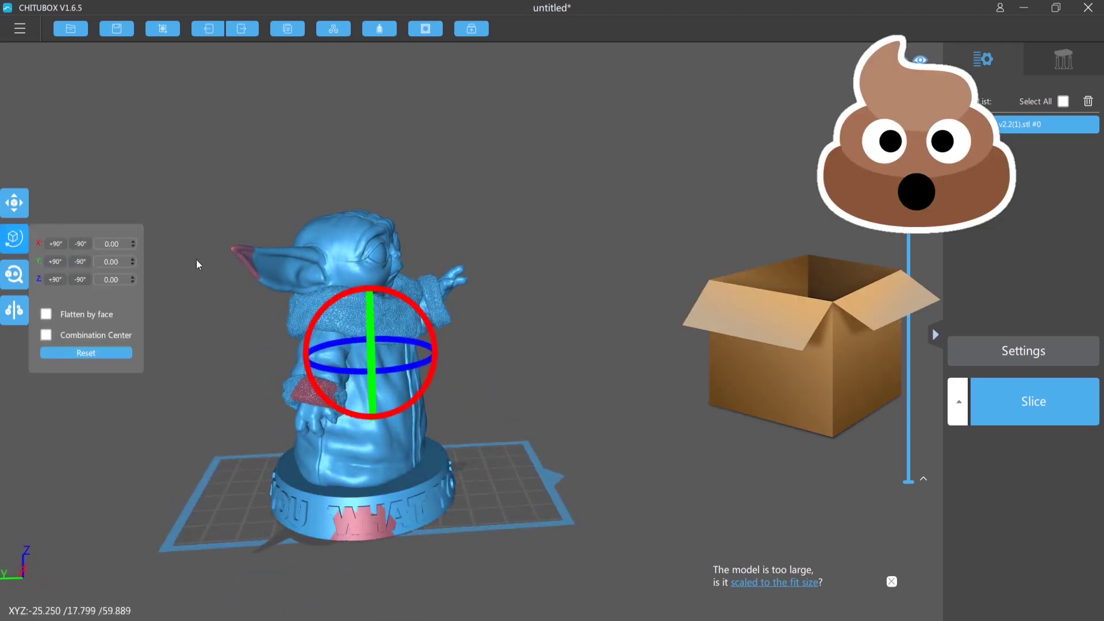
click(81, 279)
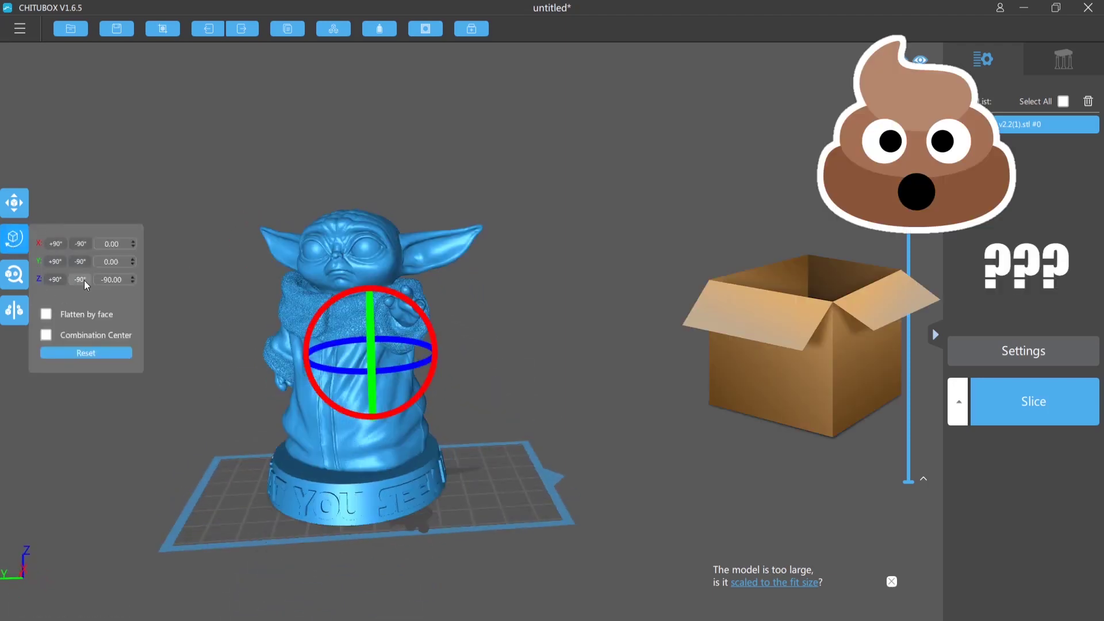
click(15, 206)
Scale the rotated model down to 95% of its size
click(14, 275)
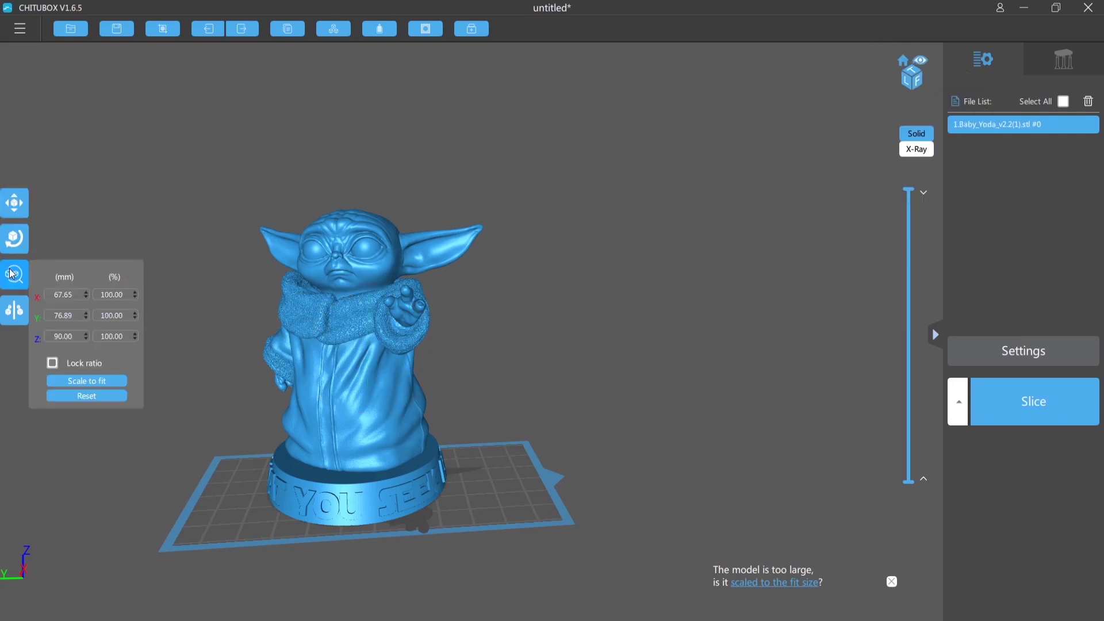
click(14, 274)
right_drag(322, 564, 493, 557)
click(15, 274)
click(136, 297)
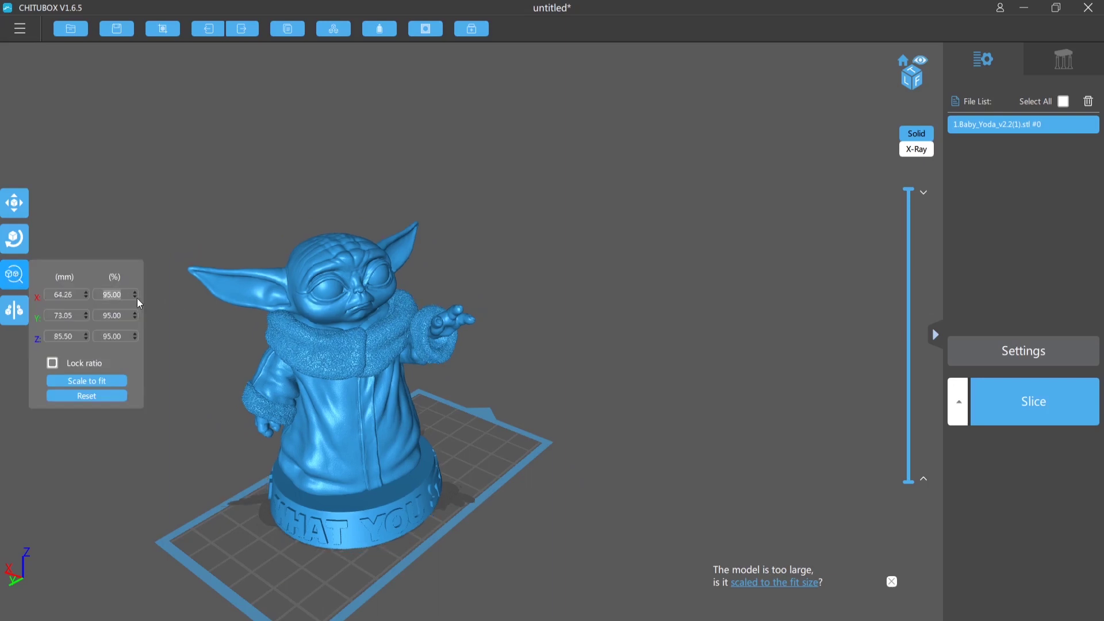
click(102, 382)
right_drag(155, 474, 455, 414)
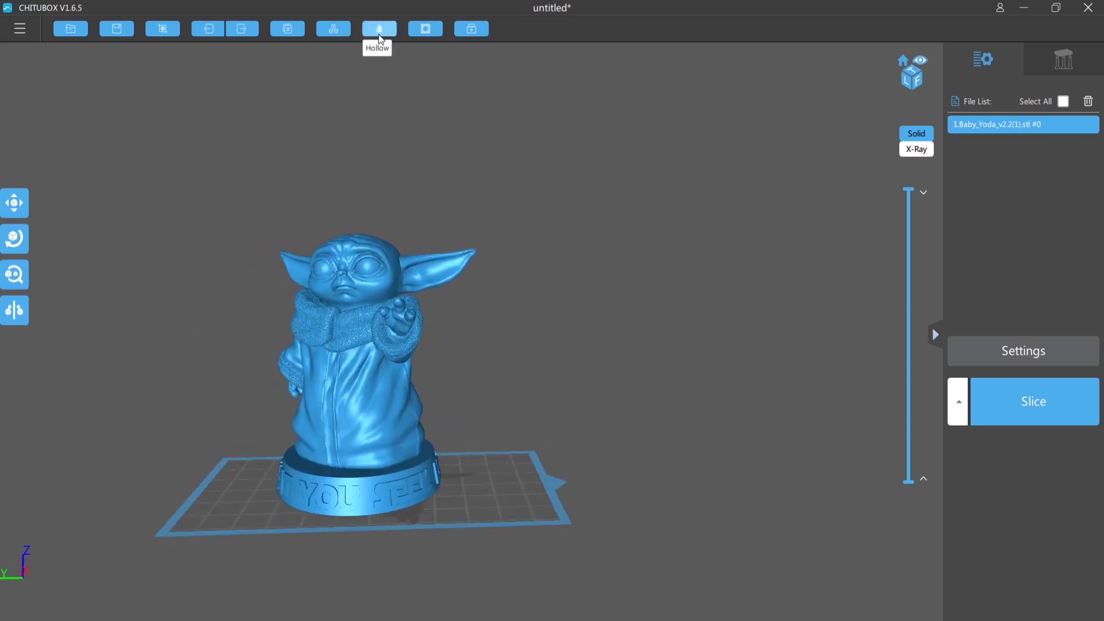
Hollow the model with 2.00 mm inner walls and inspect the hollow in the layer preview
click(380, 29)
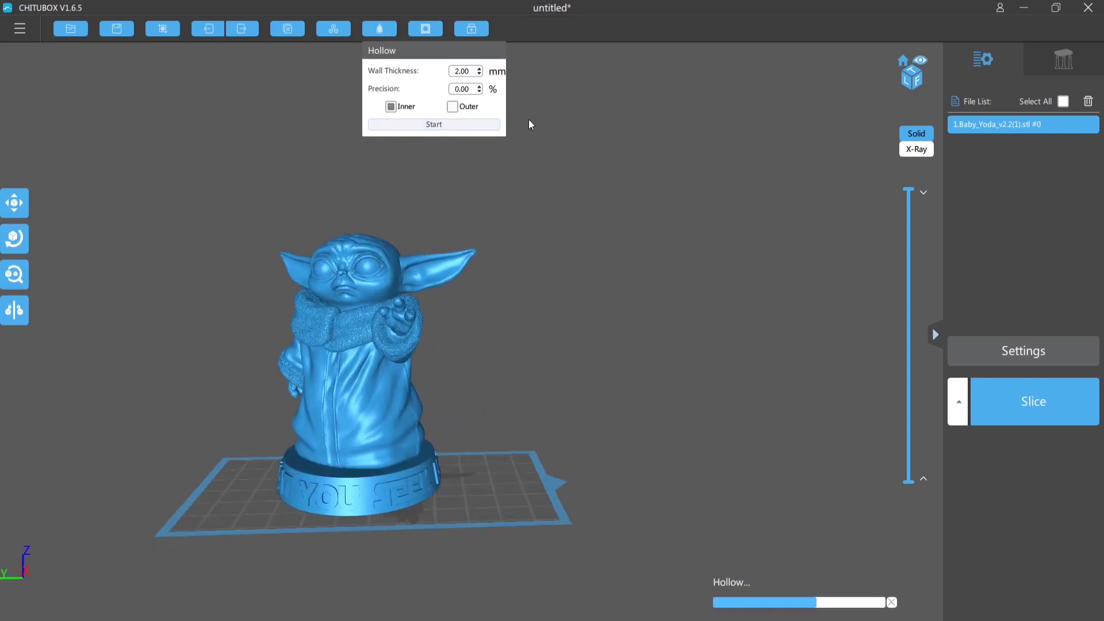
key(Down)
right_drag(528, 293, 569, 338)
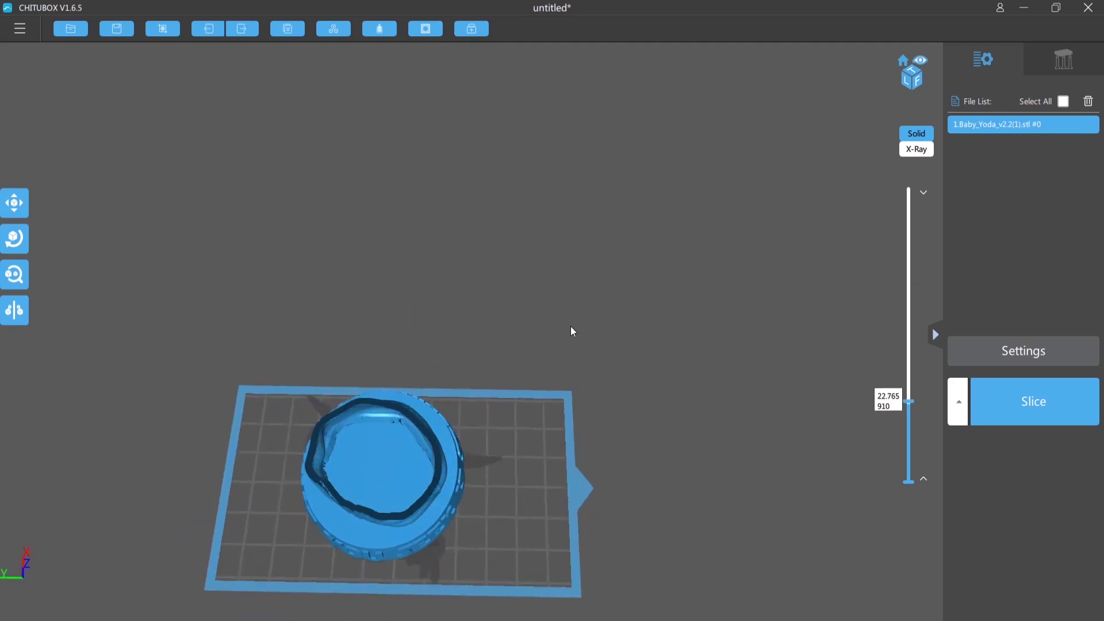
key(Home)
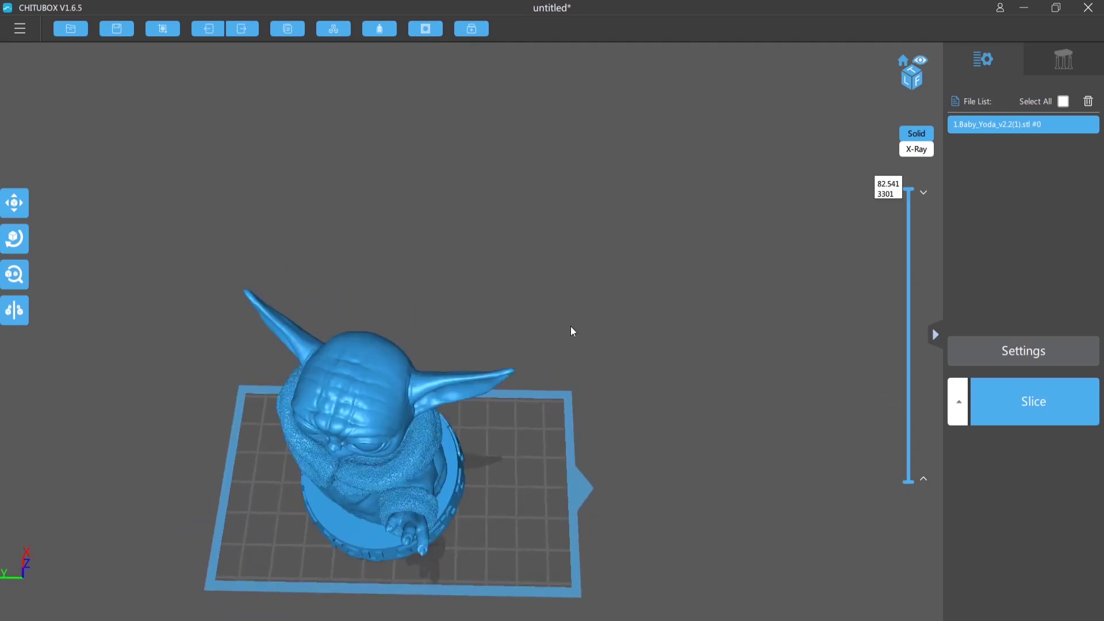
right_drag(572, 328, 331, 242)
Dig a 2 mm circular drain hole, 10 mm deep, in the back of the head
click(424, 30)
right_drag(489, 230, 451, 239)
key(r)
scroll(764, 364, up, 5)
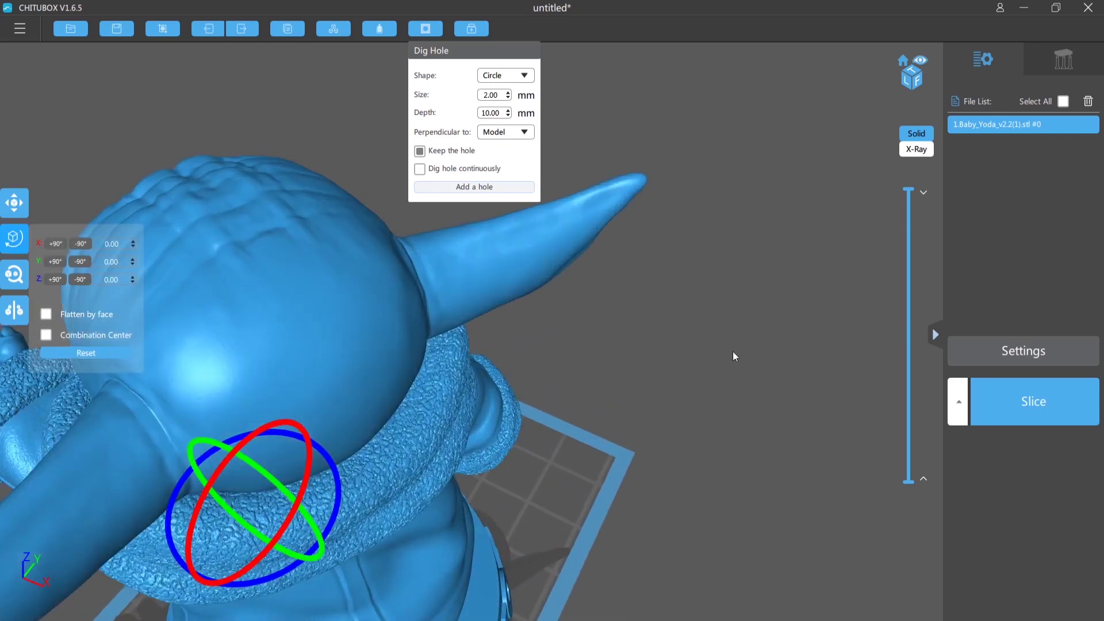
click(503, 185)
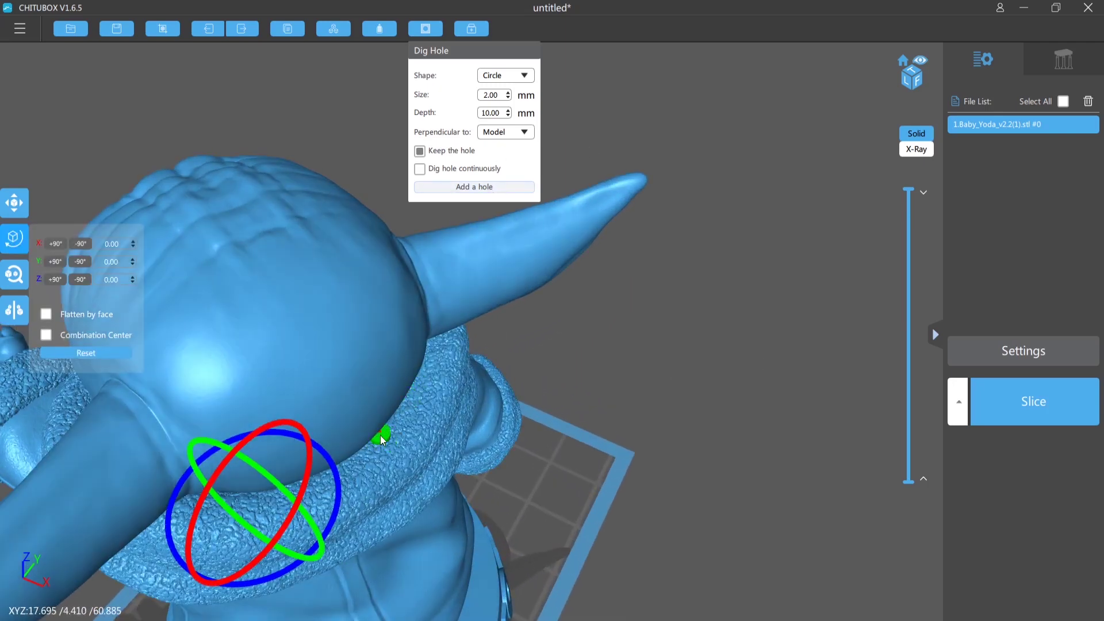
click(381, 441)
Add two more drain holes in the head, one on each side near the ears
scroll(381, 440, down, 3)
right_drag(719, 425, 806, 378)
click(426, 29)
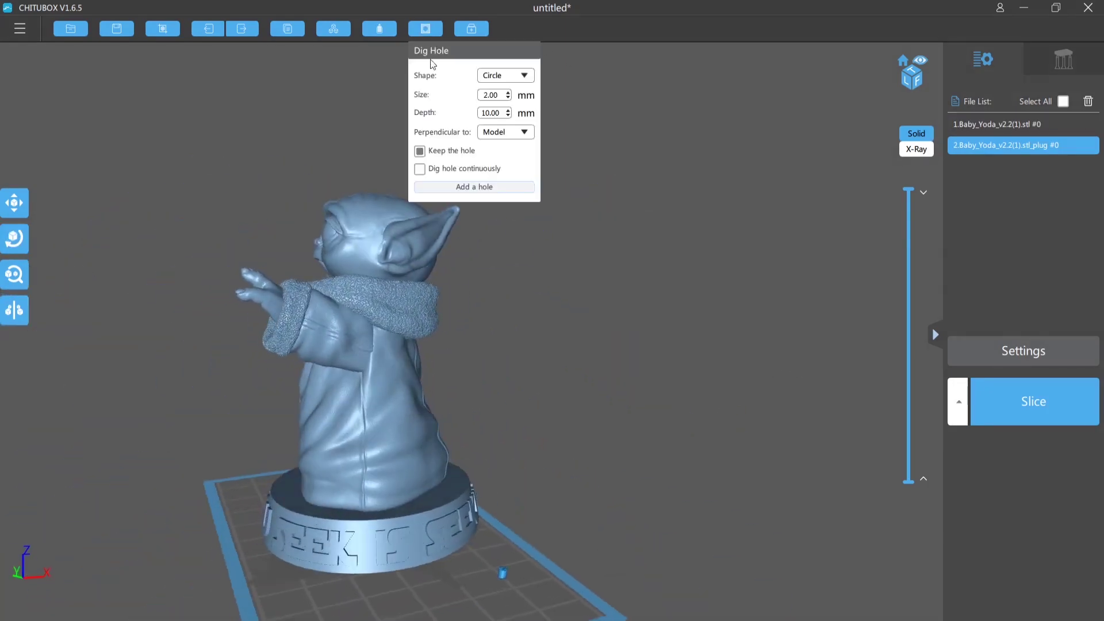
click(396, 257)
right_drag(639, 397, 817, 409)
click(426, 28)
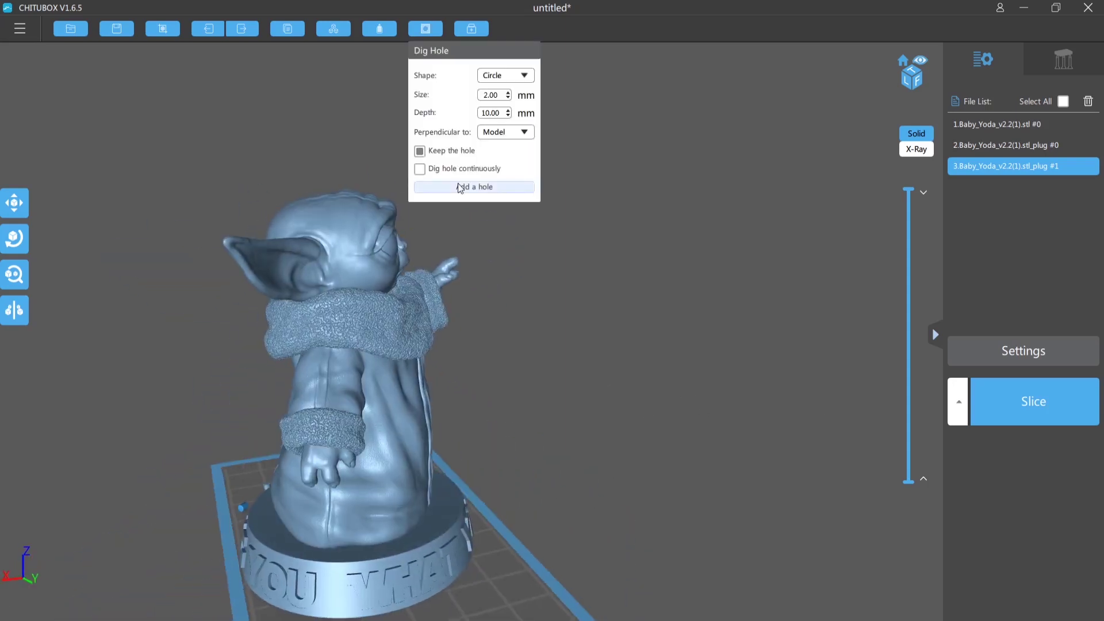
click(316, 279)
Dig a fourth drain hole in the centre of the base's underside
right_drag(546, 345, 639, 220)
click(424, 30)
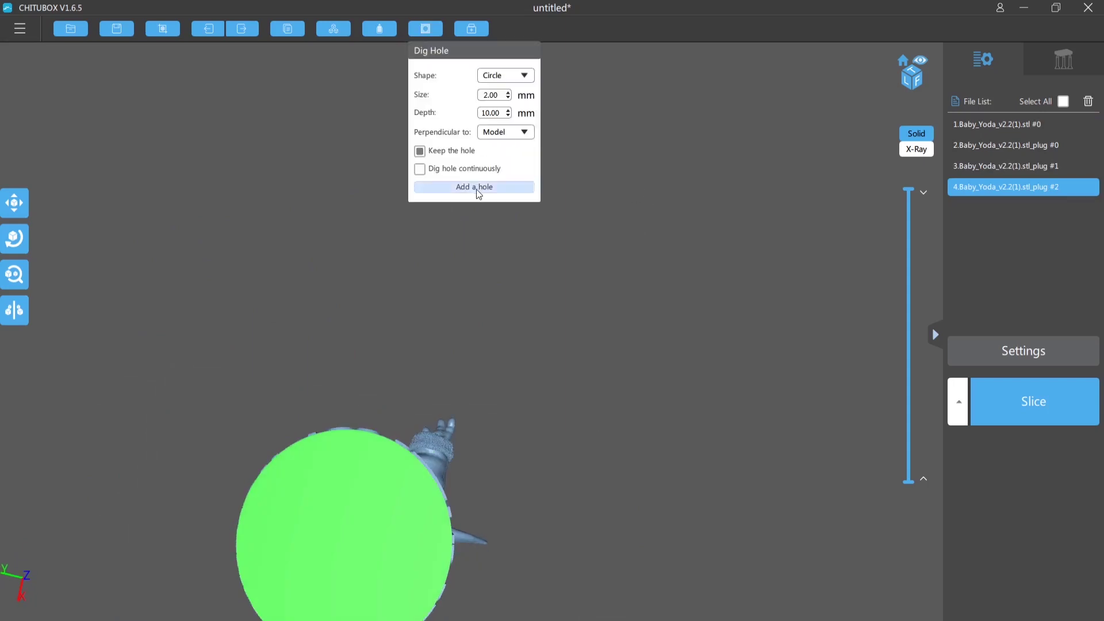
click(344, 553)
right_drag(609, 414, 529, 546)
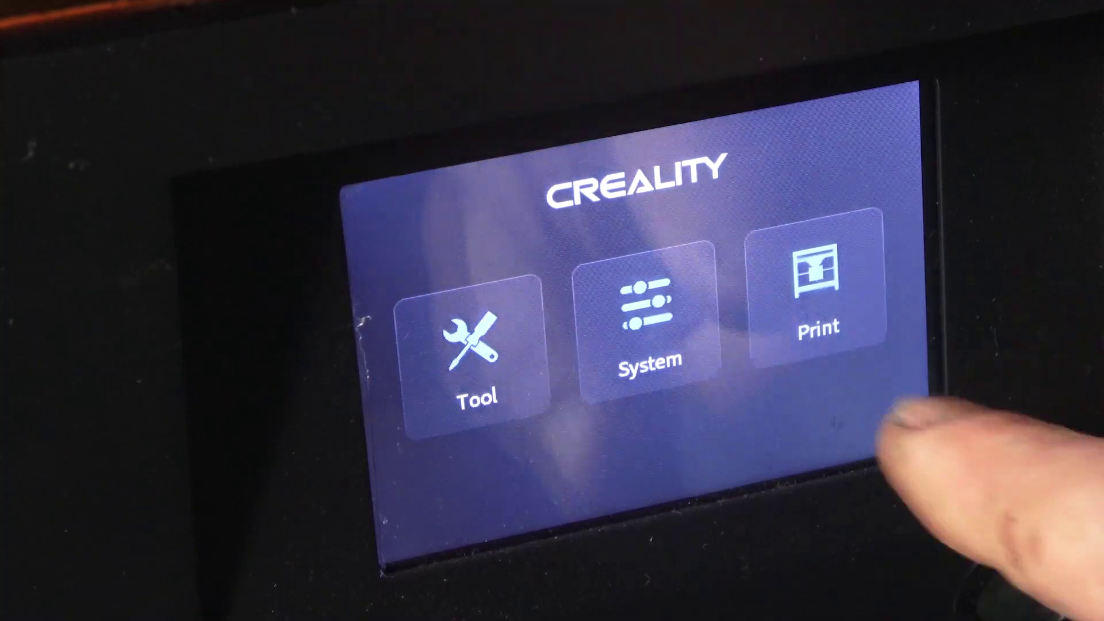
Open the printer's print file list and page forward two pages to Platform_Jack_UPDATED.ctb
click(815, 288)
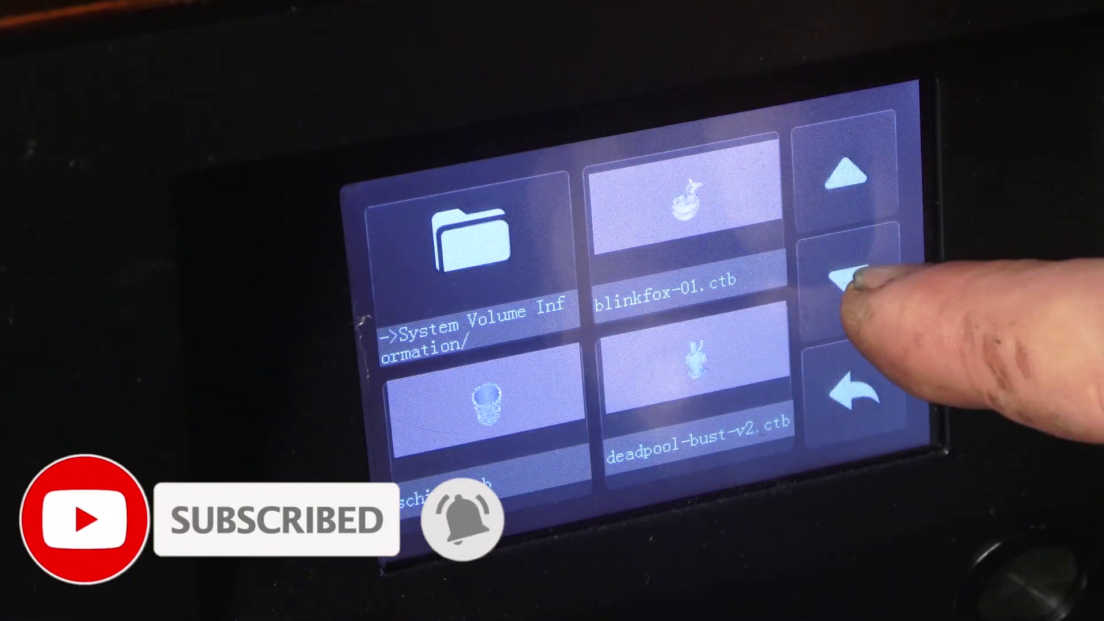
click(850, 280)
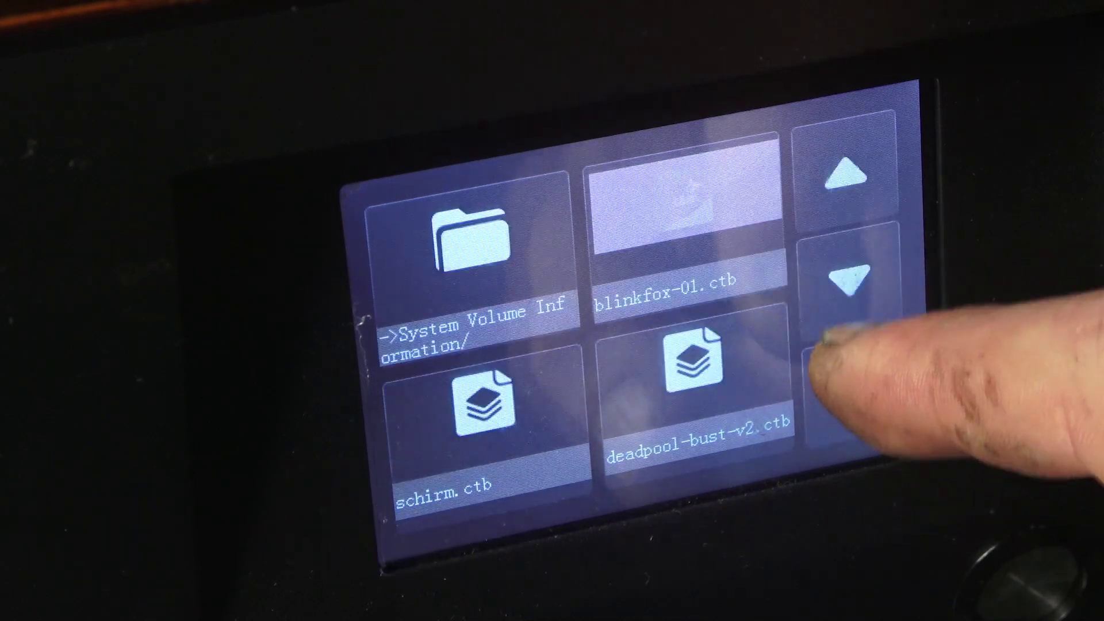
click(850, 280)
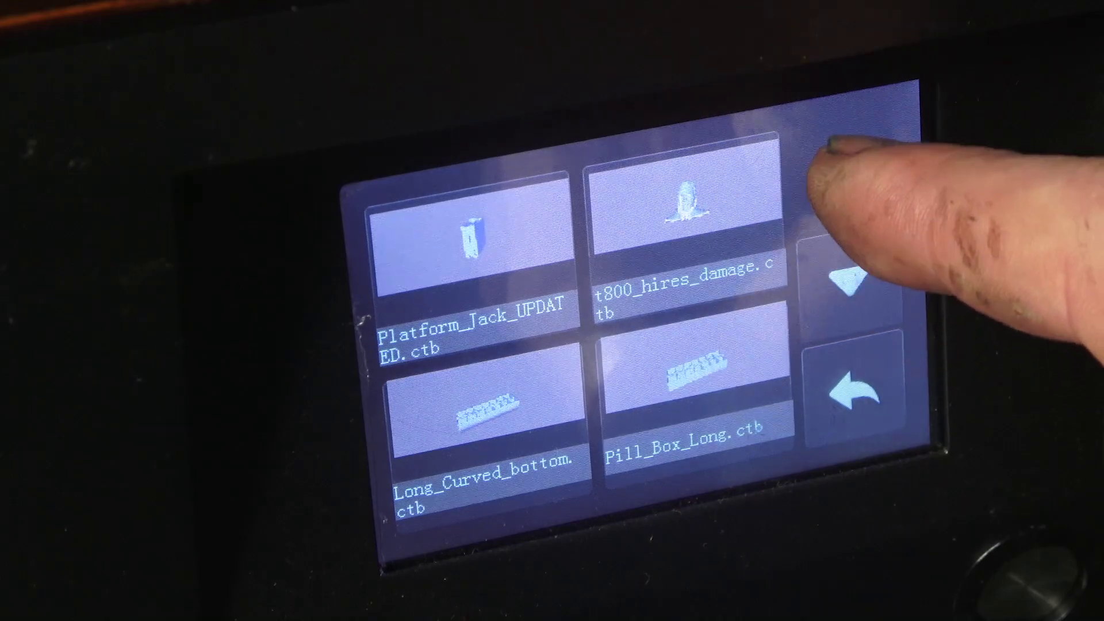